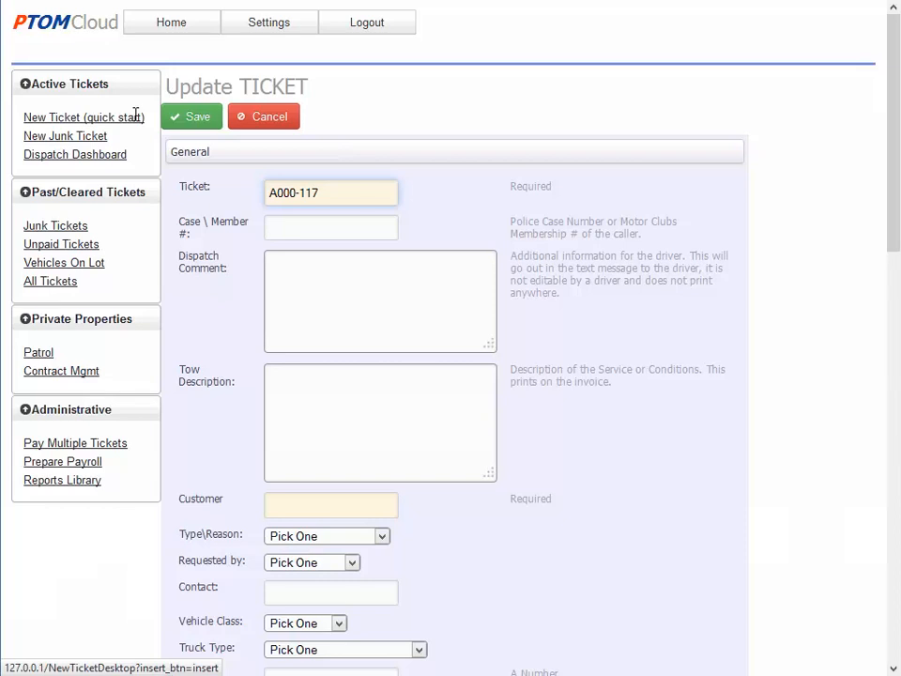
Change the ticket number to 'A000-117 Editable', then tab past Case/Member #, Dispatch Comment and Tow Description
{"action": "left_click", "coordinate": [326, 195]}
{"action": "type", "text": "Editable"}
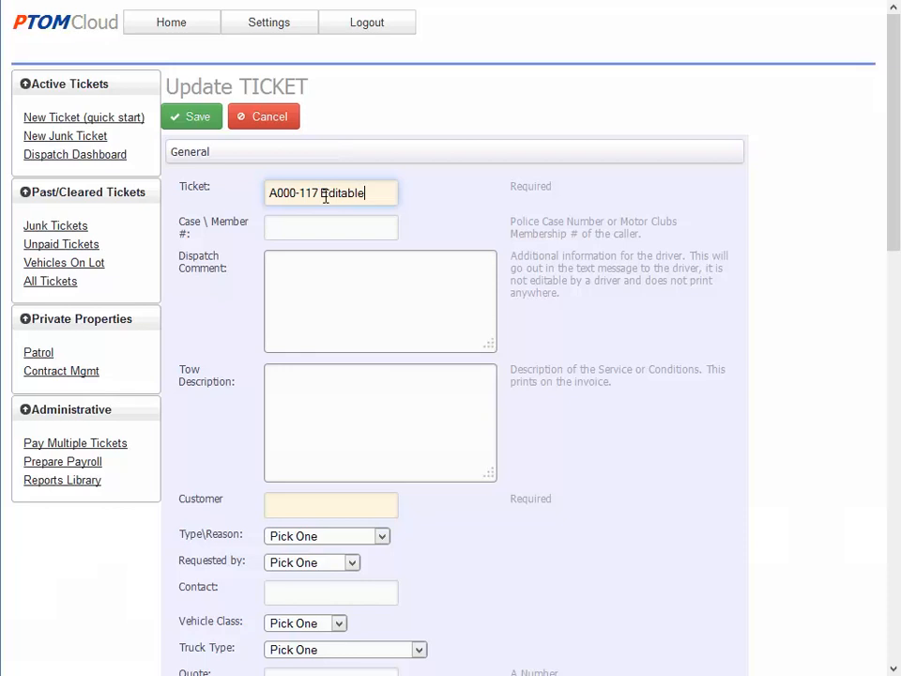
{"action": "key", "text": "Tab"}
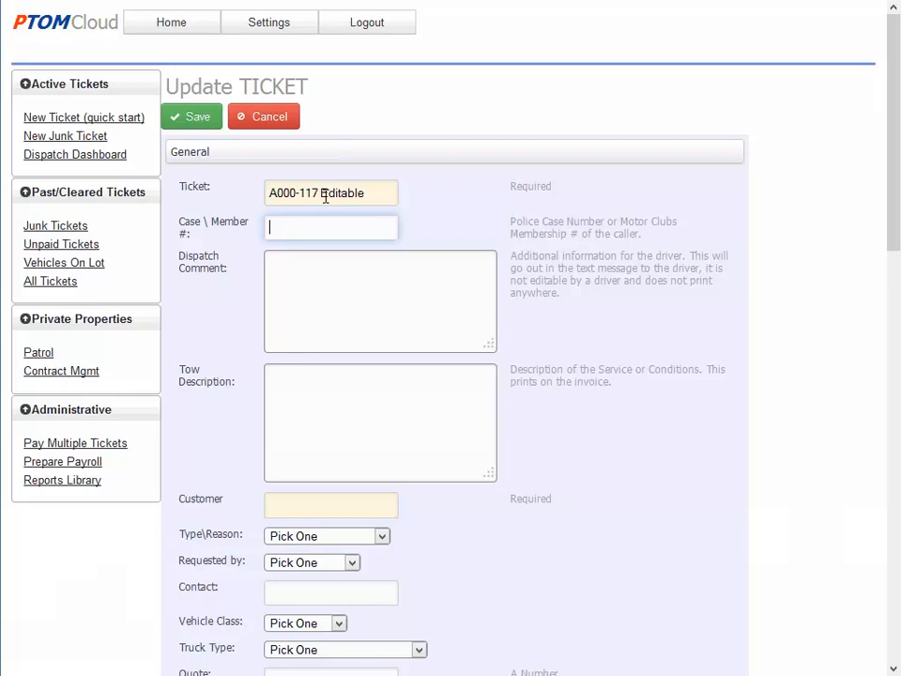
{"action": "key", "text": "Tab"}
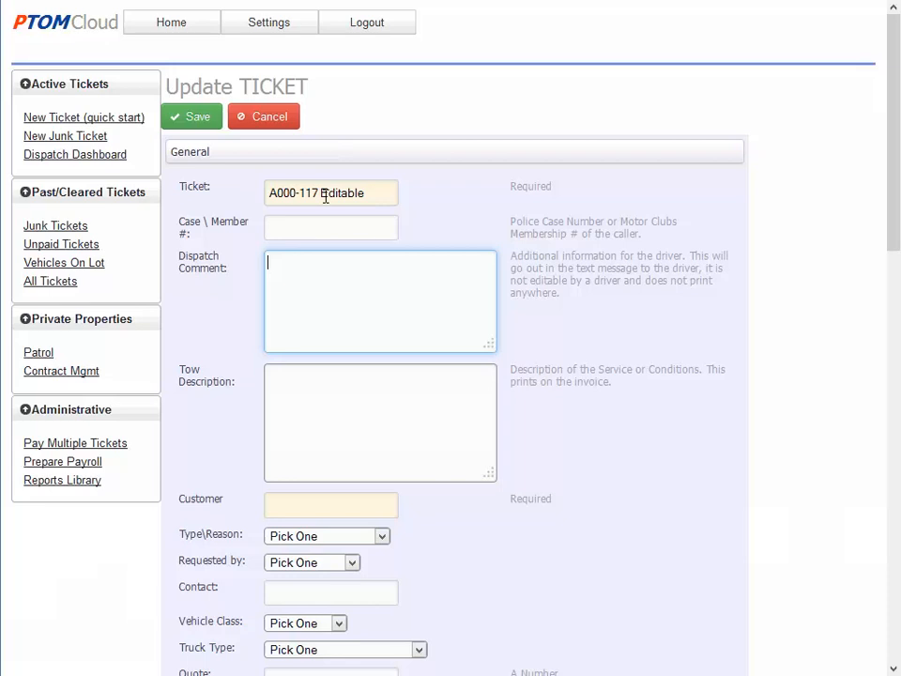
{"action": "key", "text": "Tab"}
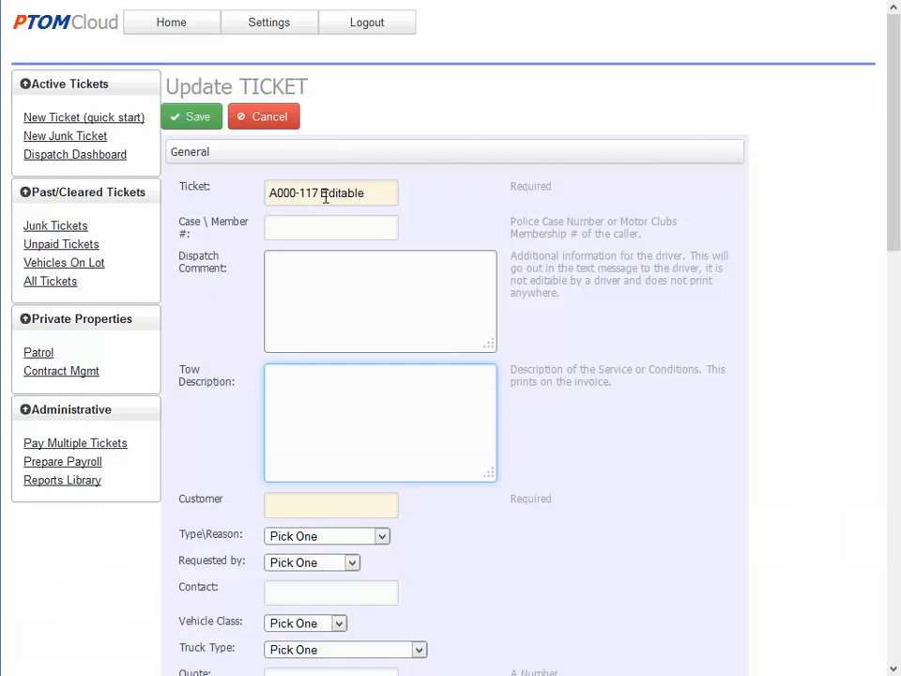
Enter AAA in the Customer field and accept the autocomplete suggestion
{"action": "key", "text": "Tab"}
{"action": "type", "text": "AAA"}
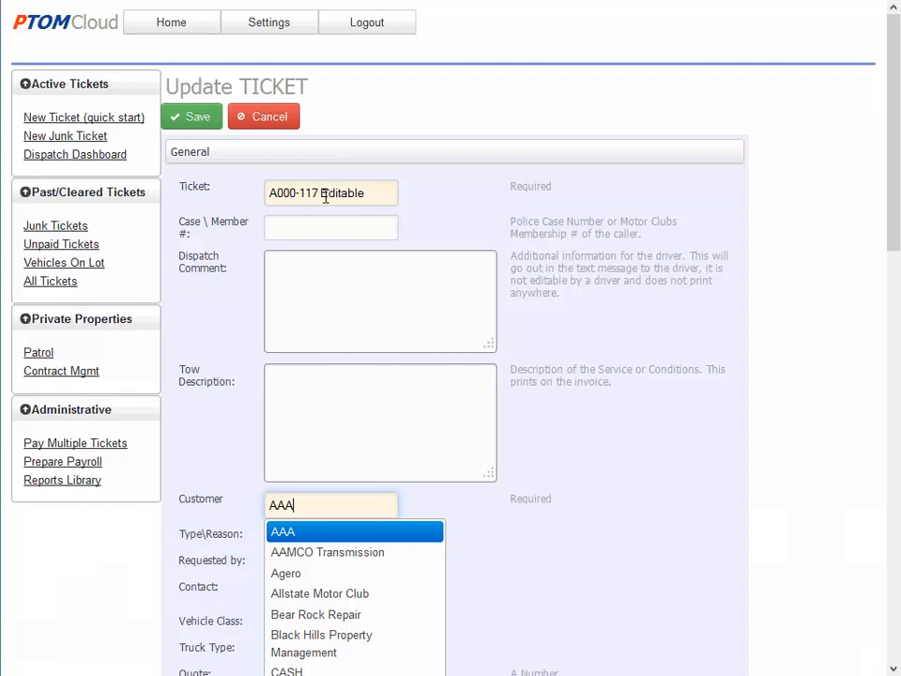
{"action": "key", "text": "Return"}
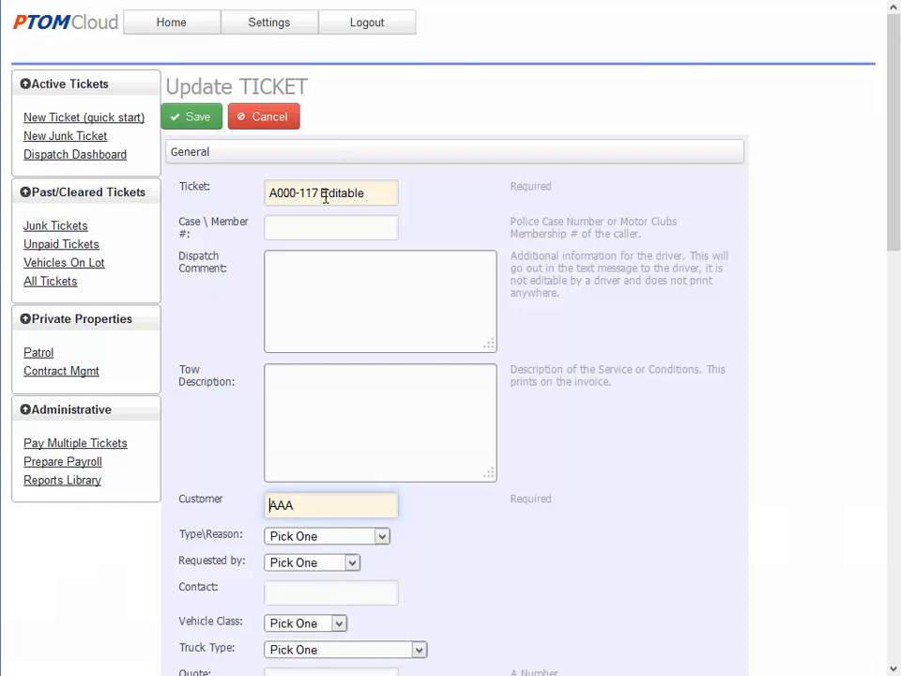
{"action": "key", "text": "Tab"}
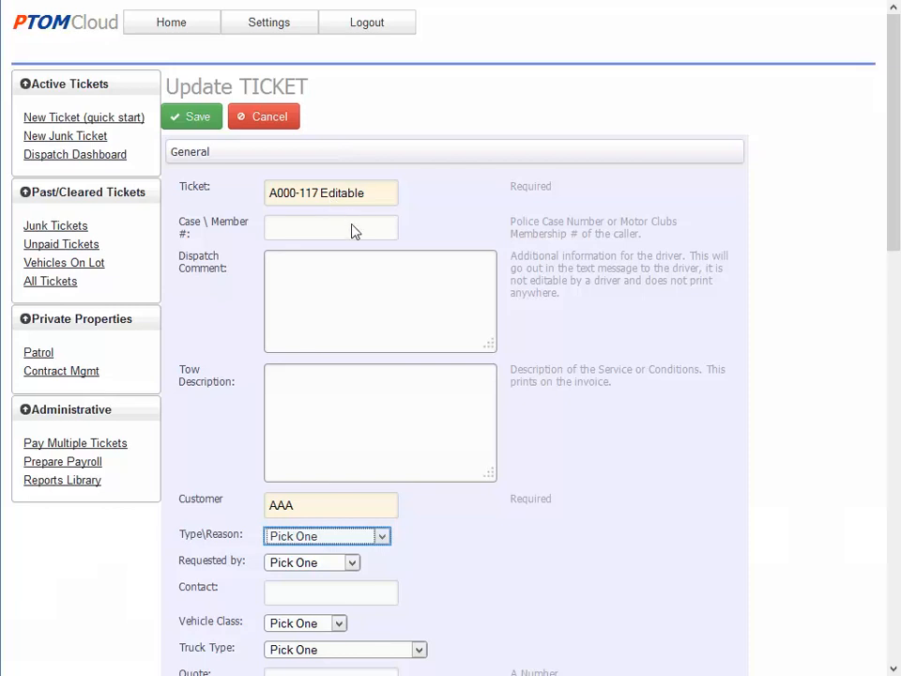
Pick Break Down from the Type\Reason list
{"action": "left_click", "coordinate": [382, 536]}
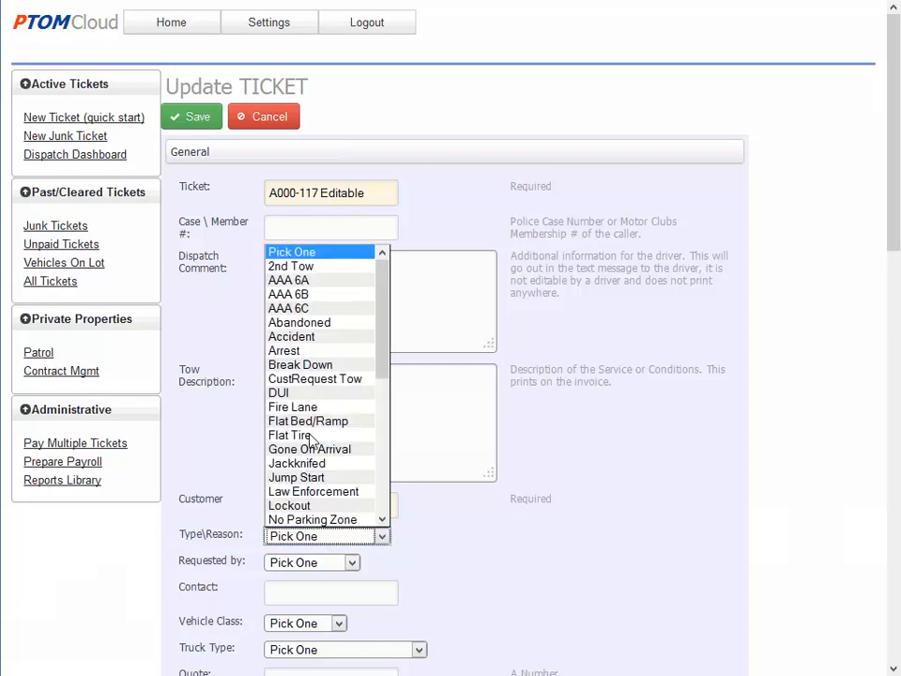
{"action": "left_click", "coordinate": [308, 368]}
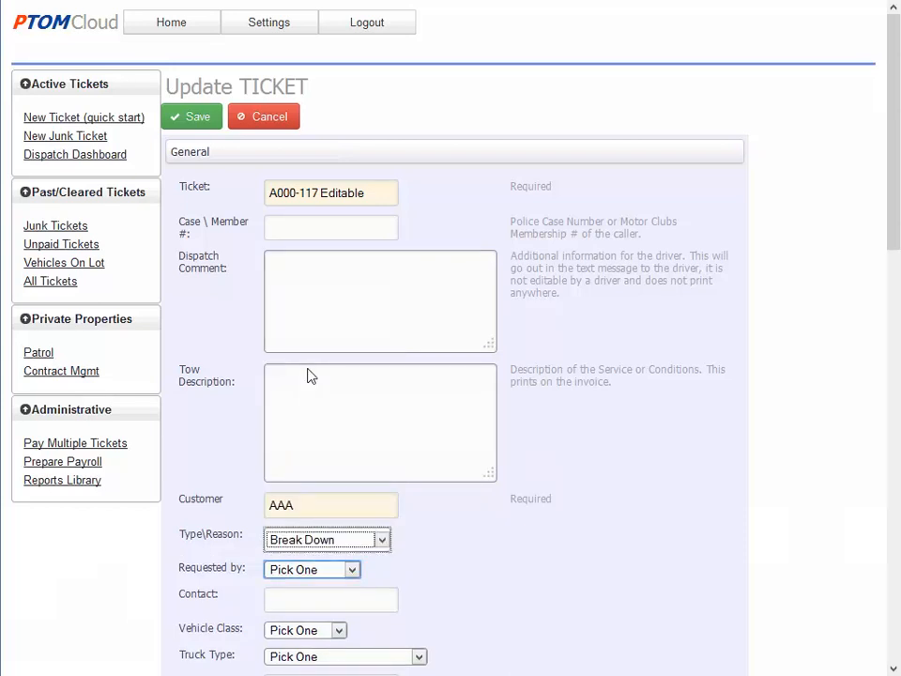
{"action": "left_click", "coordinate": [349, 569]}
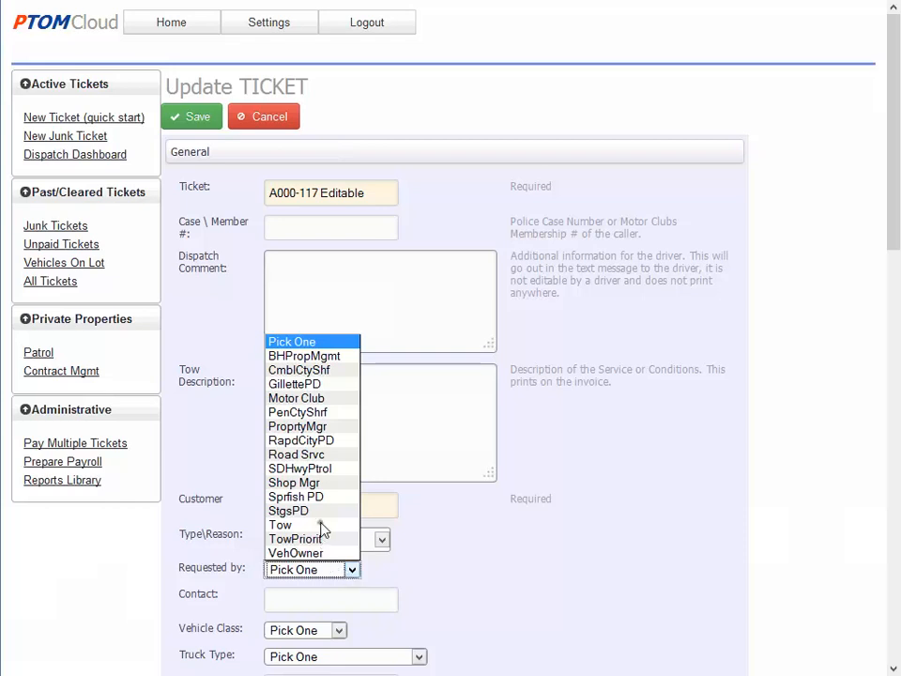
Set Requested by to Tow and scroll down to the Location section
{"action": "left_click", "coordinate": [342, 526]}
{"action": "scroll", "coordinate": [354, 638], "scroll_direction": "down", "scroll_amount": 3}
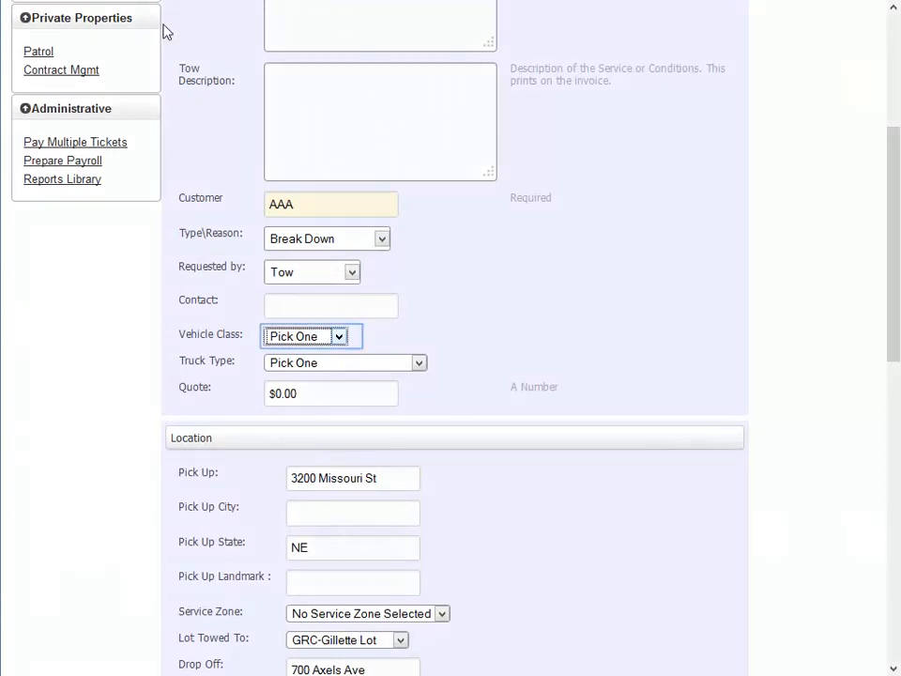
{"action": "left_click", "coordinate": [340, 337]}
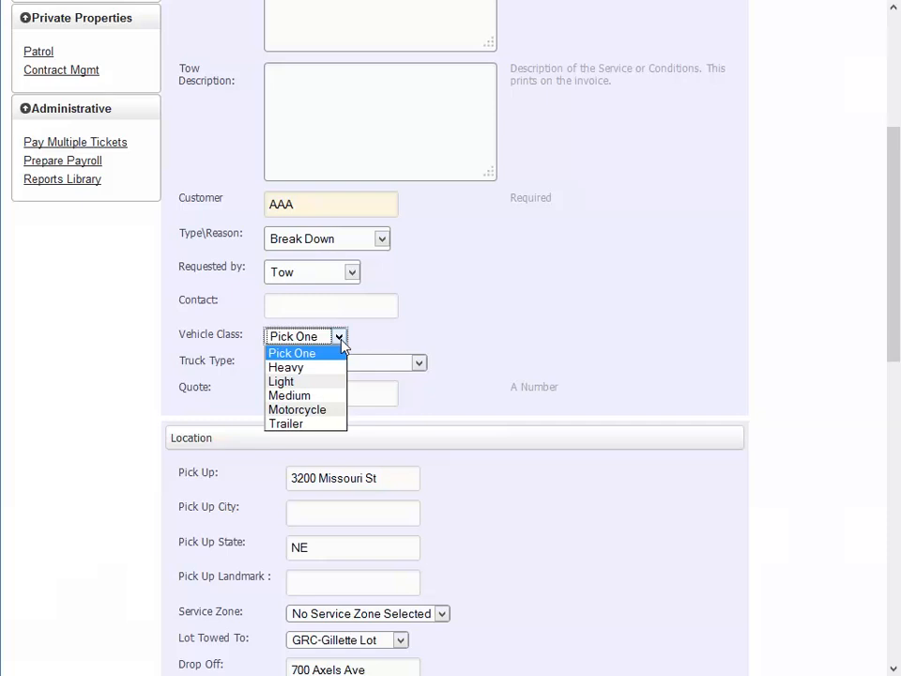
Set Vehicle Class to Light and Truck Type to Light Duty Flat
{"action": "left_click", "coordinate": [311, 382]}
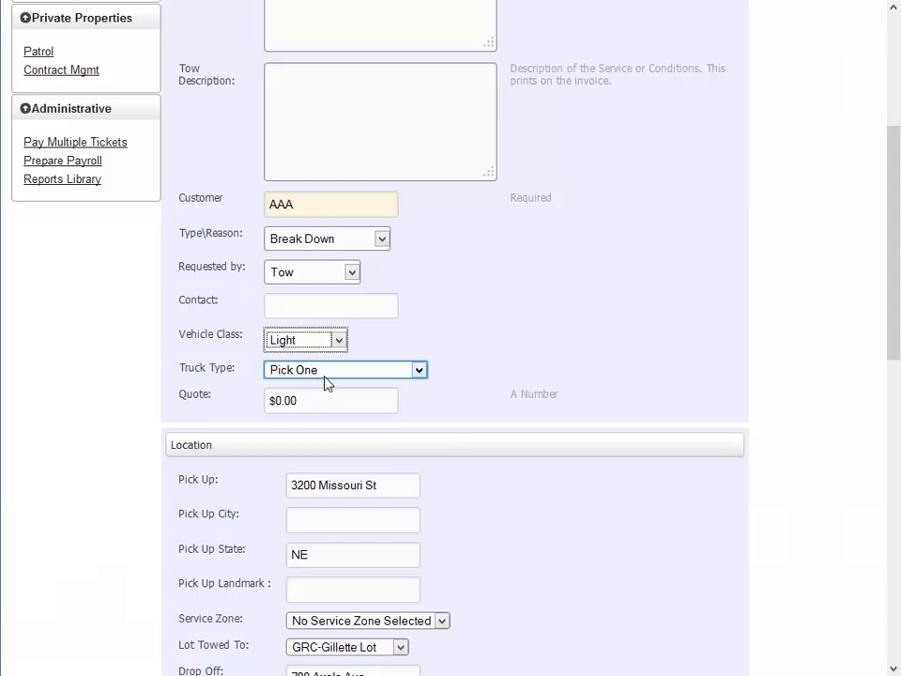
{"action": "left_click", "coordinate": [327, 374]}
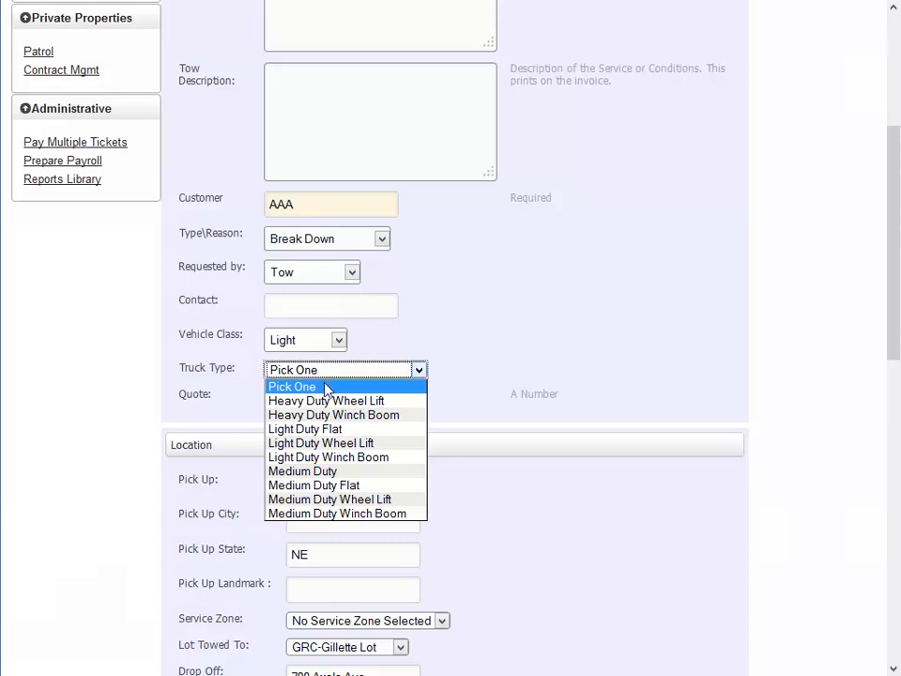
{"action": "left_click", "coordinate": [325, 429]}
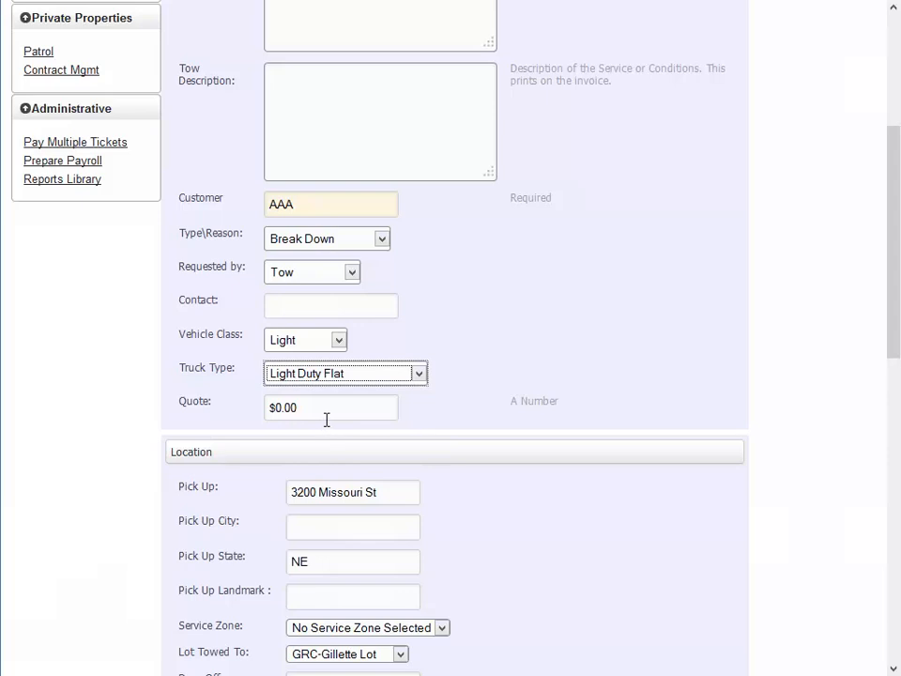
{"action": "left_click", "coordinate": [327, 418]}
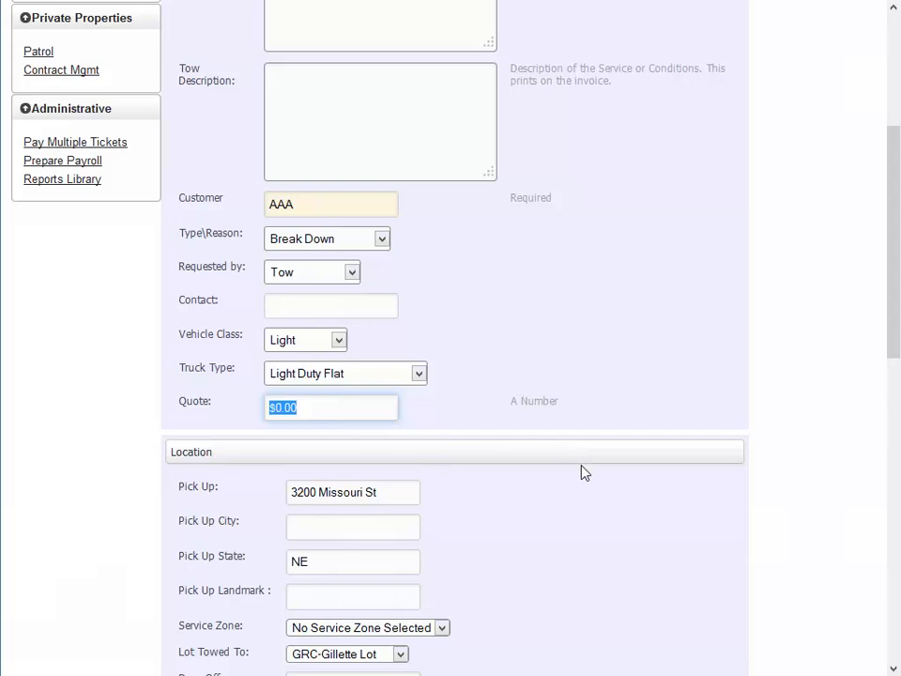
Tab through the pickup address, city, state and landmark fields to reach Service Zone
{"action": "key", "text": "Tab"}
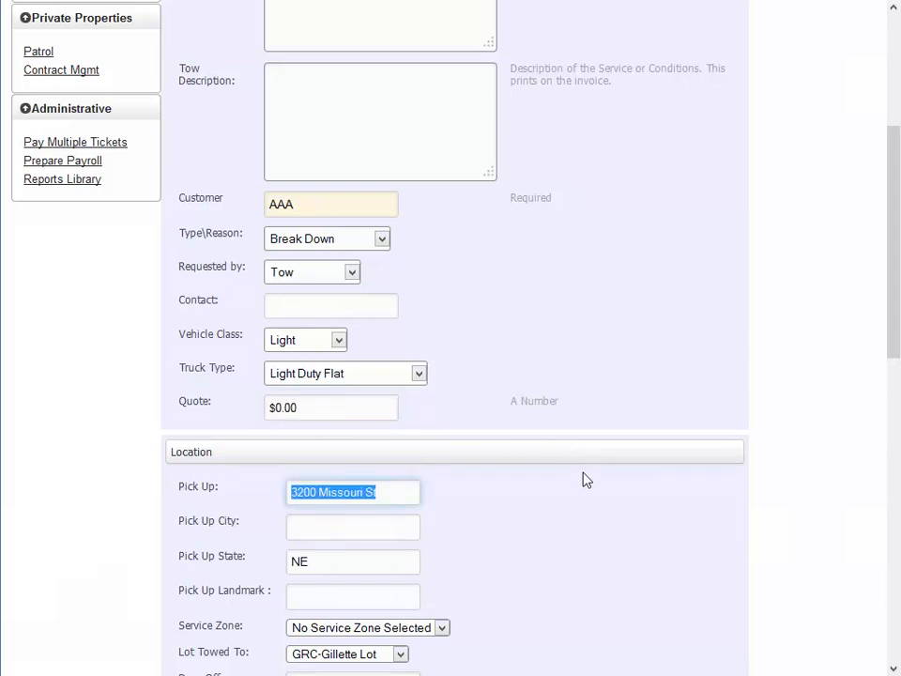
{"action": "key", "text": "Tab"}
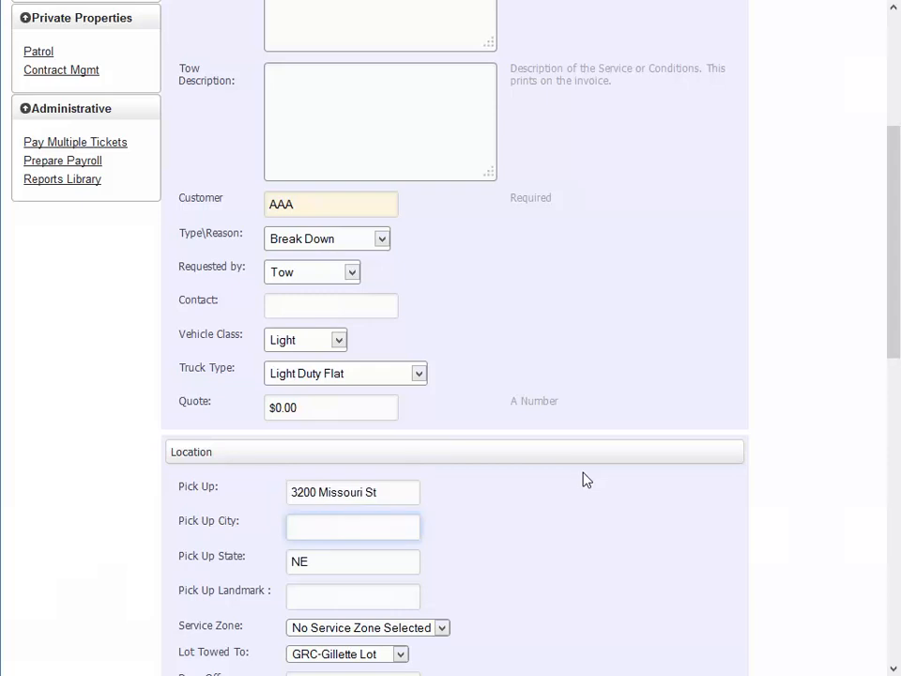
{"action": "key", "text": "Tab"}
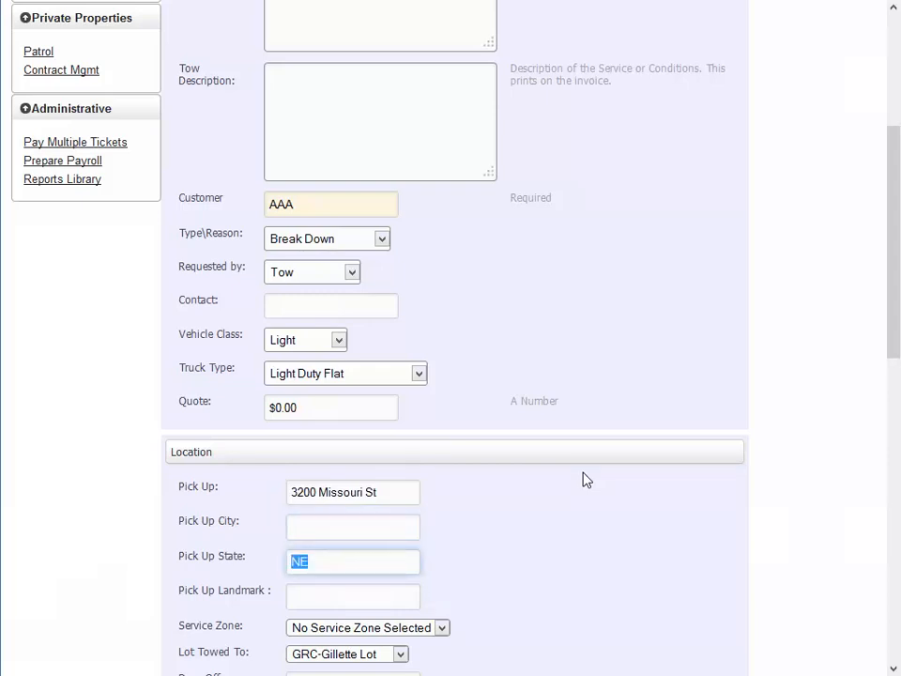
{"action": "key", "text": "Tab"}
{"action": "scroll", "coordinate": [583, 481], "scroll_direction": "down", "scroll_amount": 7}
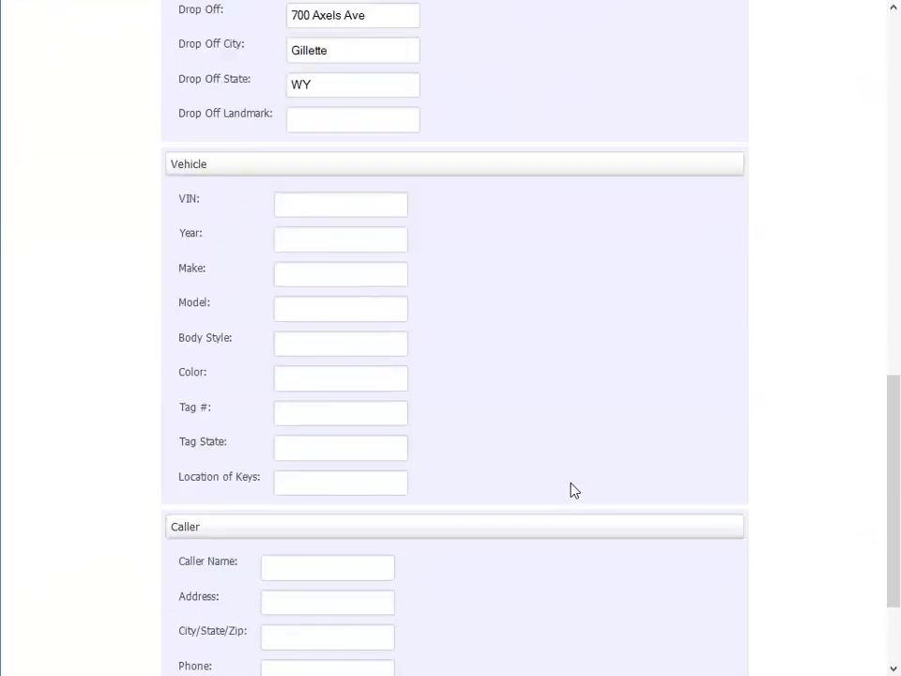
{"action": "scroll", "coordinate": [574, 488], "scroll_direction": "up", "scroll_amount": 3}
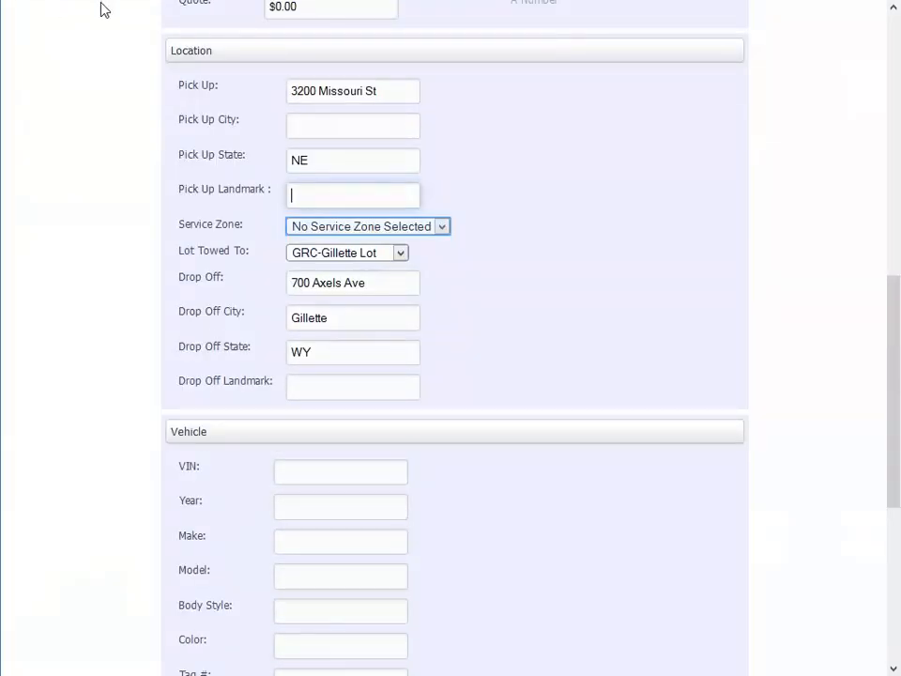
{"action": "left_click", "coordinate": [442, 226]}
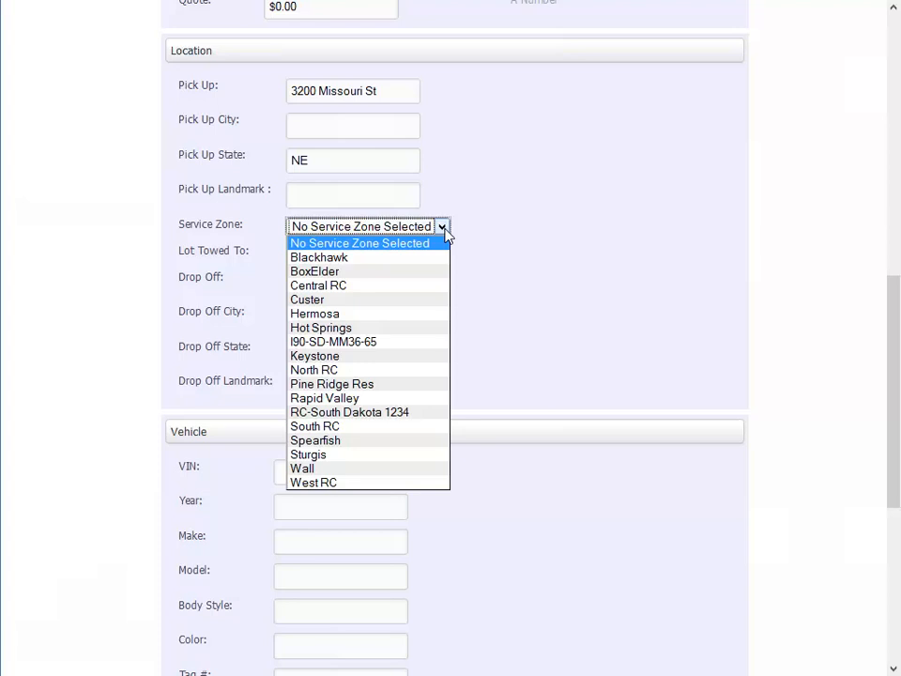
Set Service Zone to BoxElder and Lot Towed To to GRC-Rapid Lot
{"action": "left_click", "coordinate": [396, 272]}
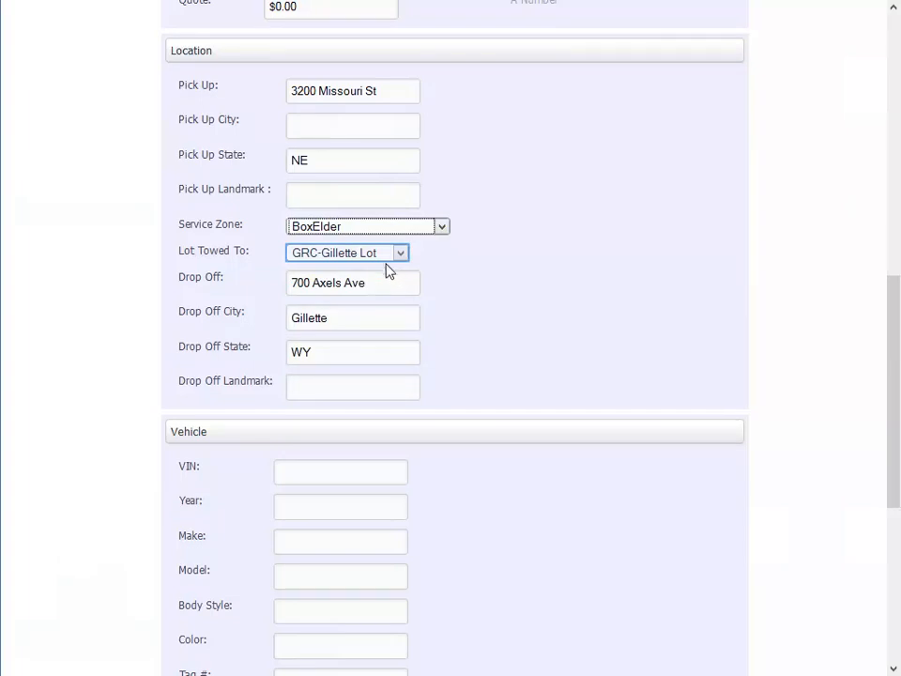
{"action": "left_click", "coordinate": [385, 256]}
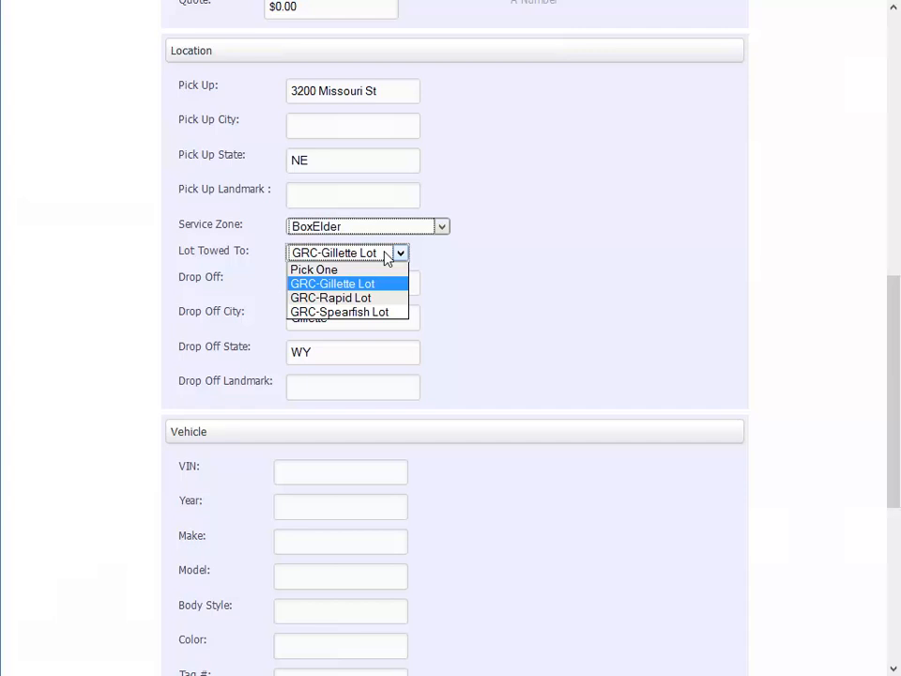
{"action": "left_click", "coordinate": [389, 297]}
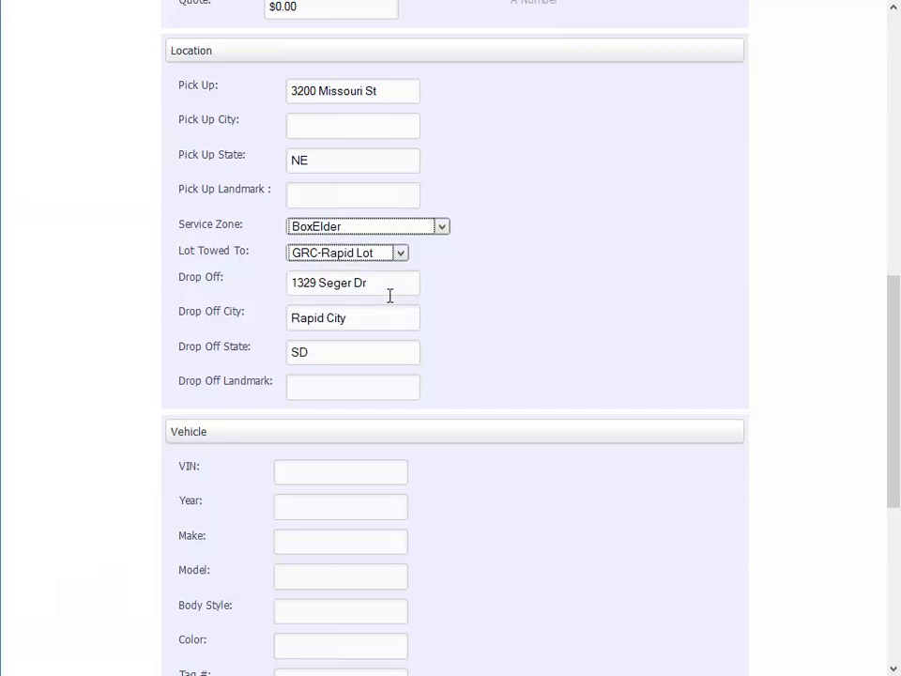
{"action": "left_click", "coordinate": [357, 393]}
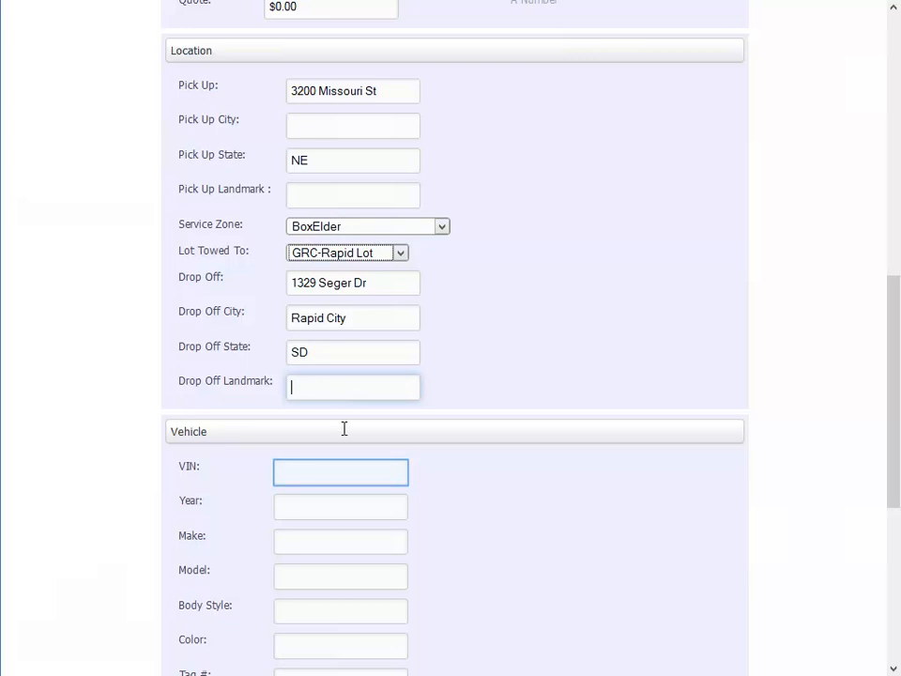
Paste the vehicle's VIN so the 2013 Ford Focus SE Hatch details auto-fill
{"action": "left_click", "coordinate": [343, 474]}
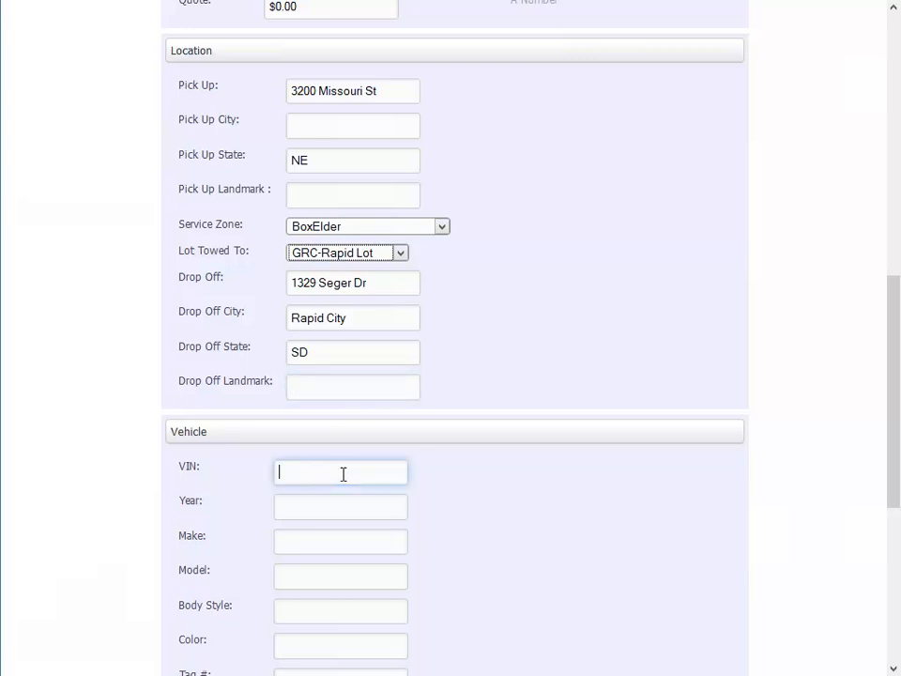
{"action": "scroll", "coordinate": [343, 475], "scroll_direction": "down", "scroll_amount": 3}
Enter Color White, Tag # ABC123 and Tag State NE for the vehicle
{"action": "left_click", "coordinate": [341, 451]}
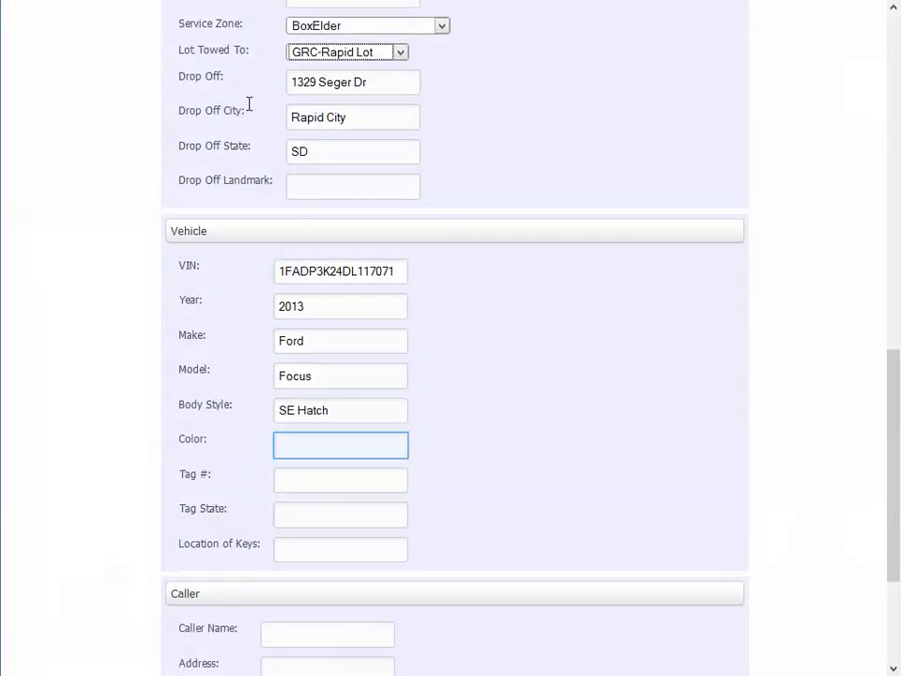
{"action": "type", "text": "White"}
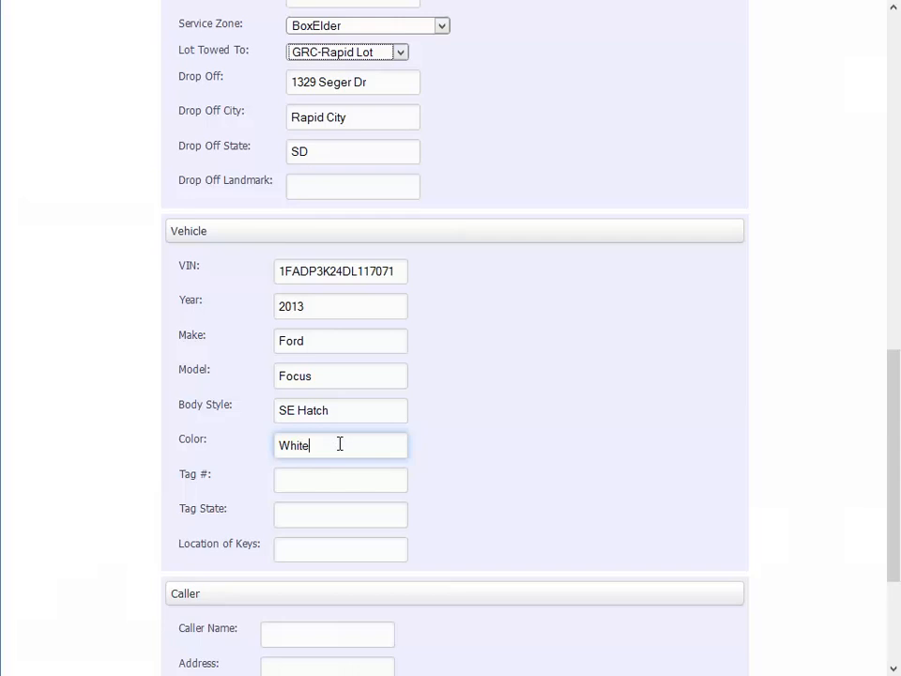
{"action": "key", "text": "Tab"}
{"action": "type", "text": "ABC123"}
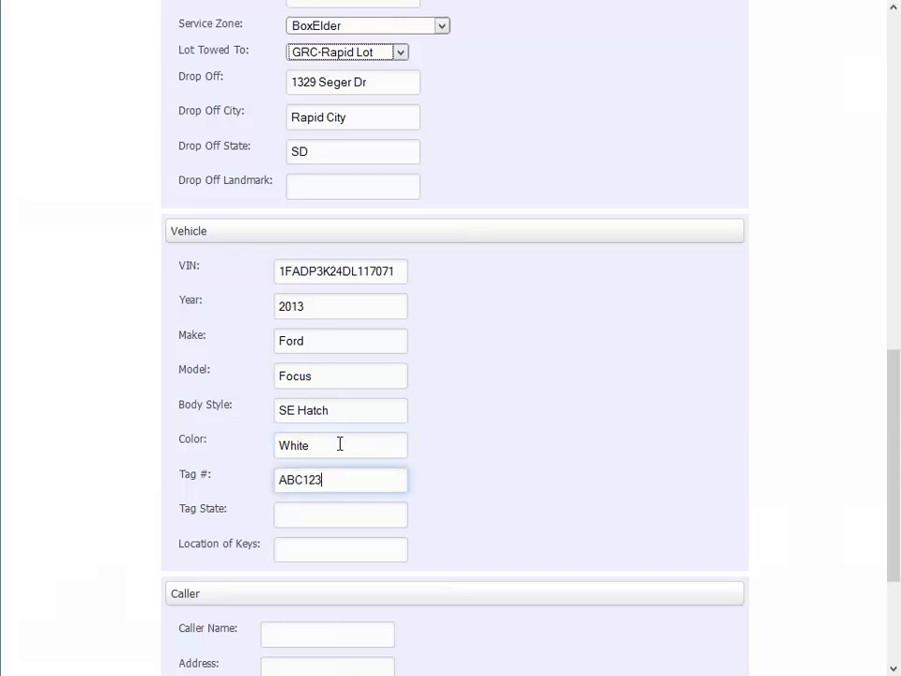
{"action": "key", "text": "Tab"}
{"action": "type", "text": "NE"}
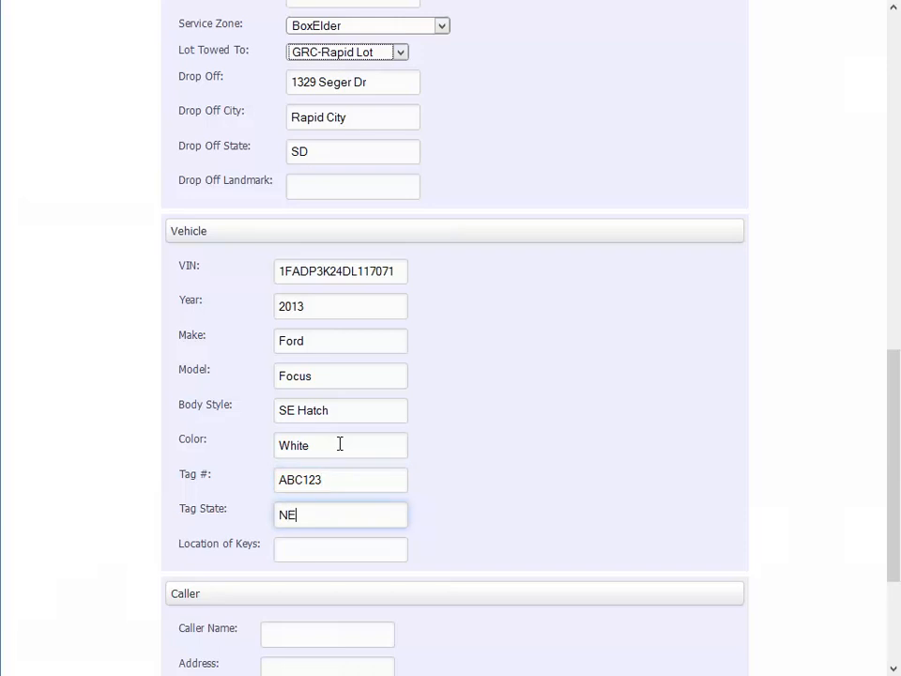
{"action": "key", "text": "Tab"}
{"action": "scroll", "coordinate": [339, 444], "scroll_direction": "down", "scroll_amount": 3}
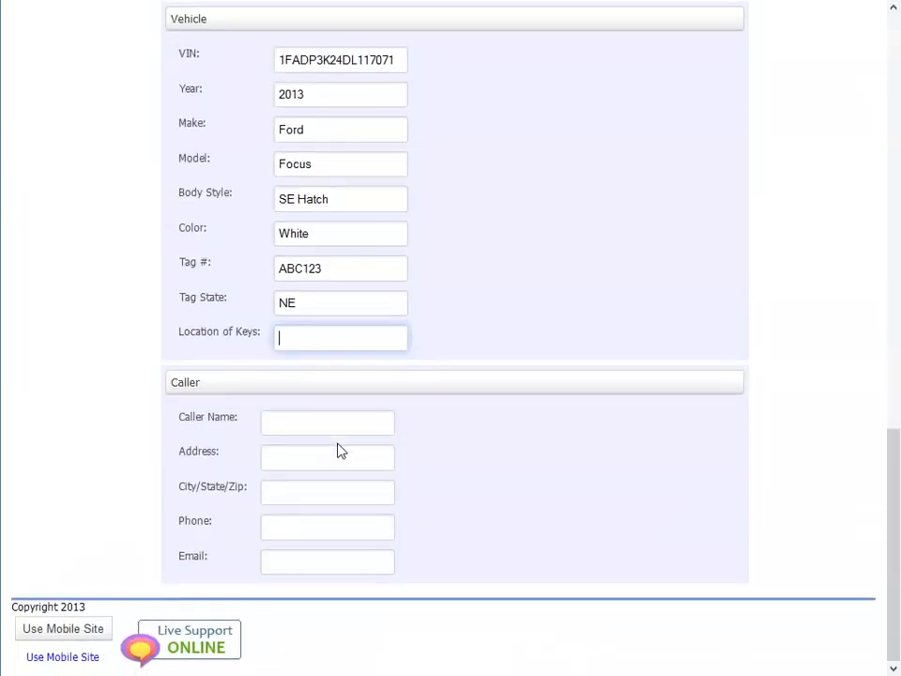
{"action": "key", "text": "Tab"}
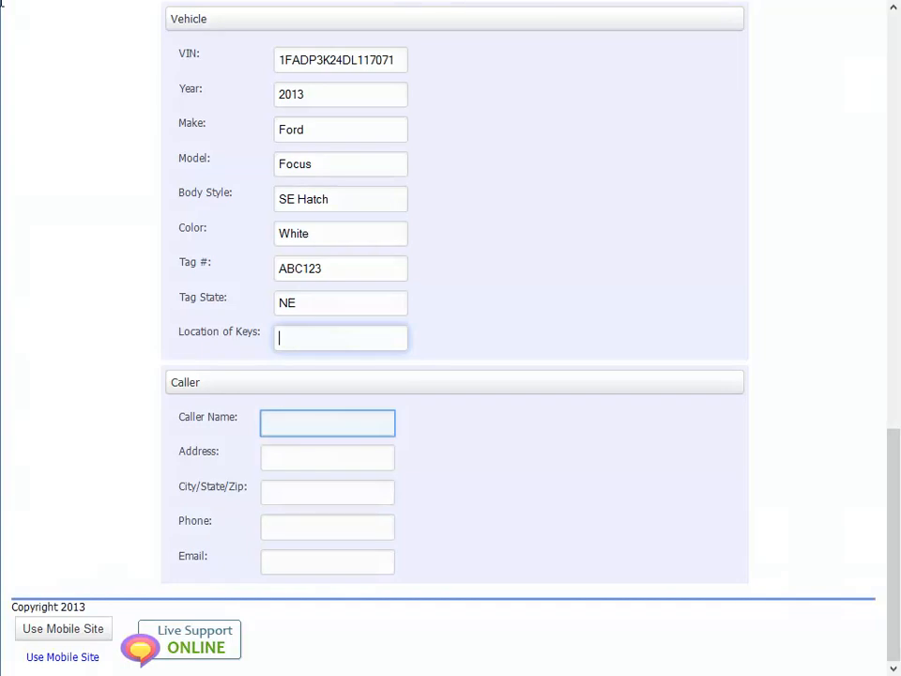